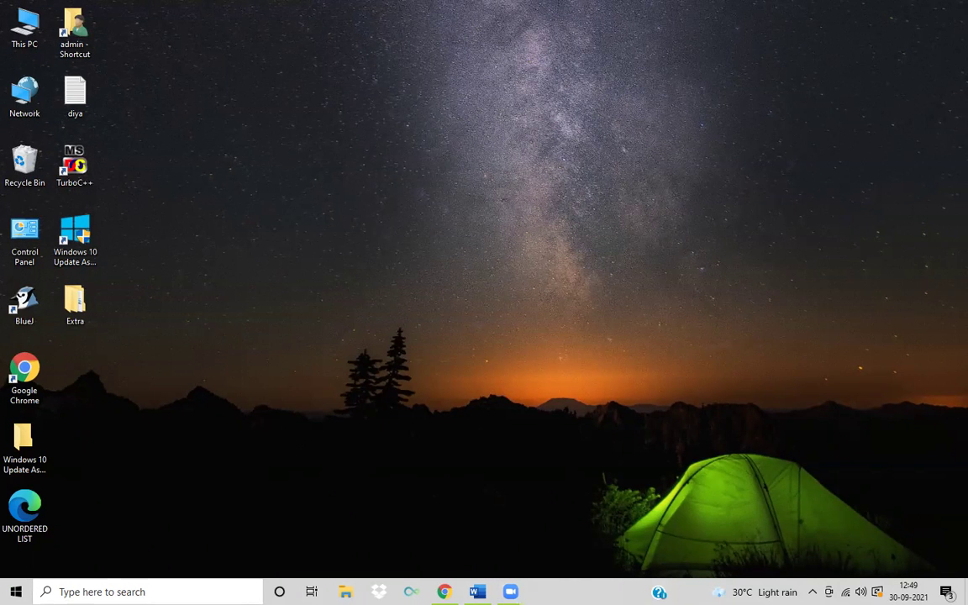
Launch Microsoft Word, maximize its window and create a blank document.
{"action": "key", "text": "super"}
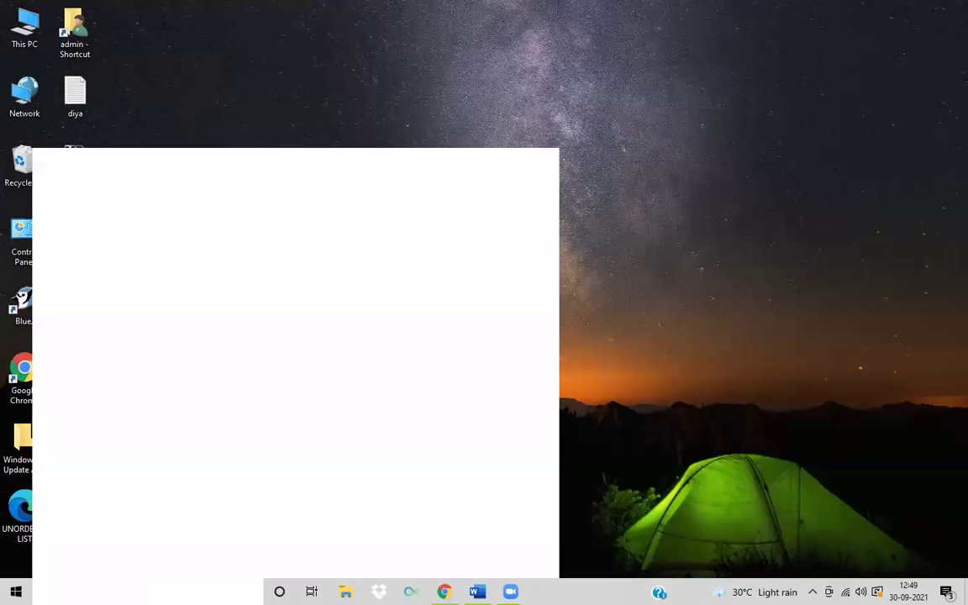
{"action": "type", "text": "word"}
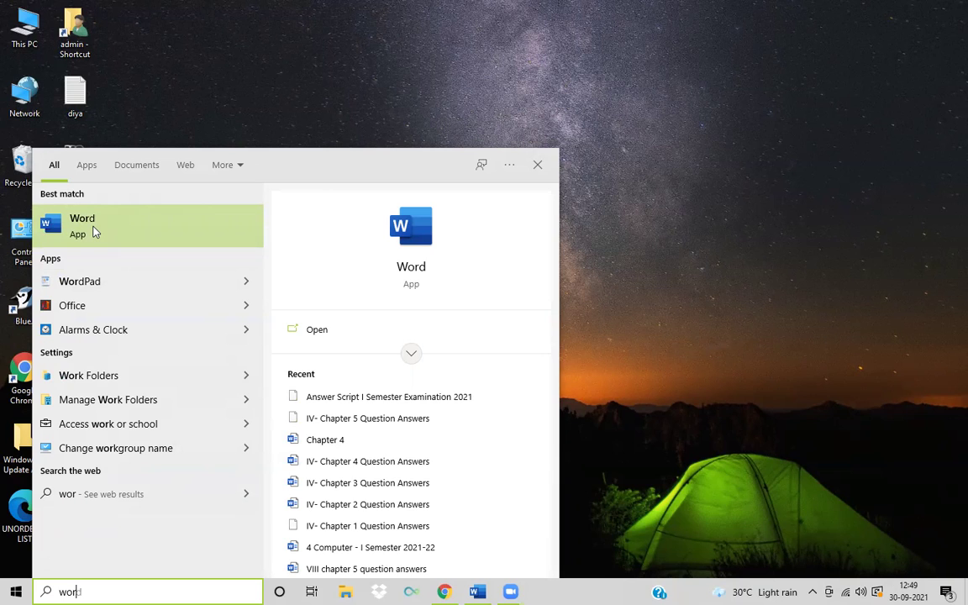
{"action": "left_click", "coordinate": [320, 335]}
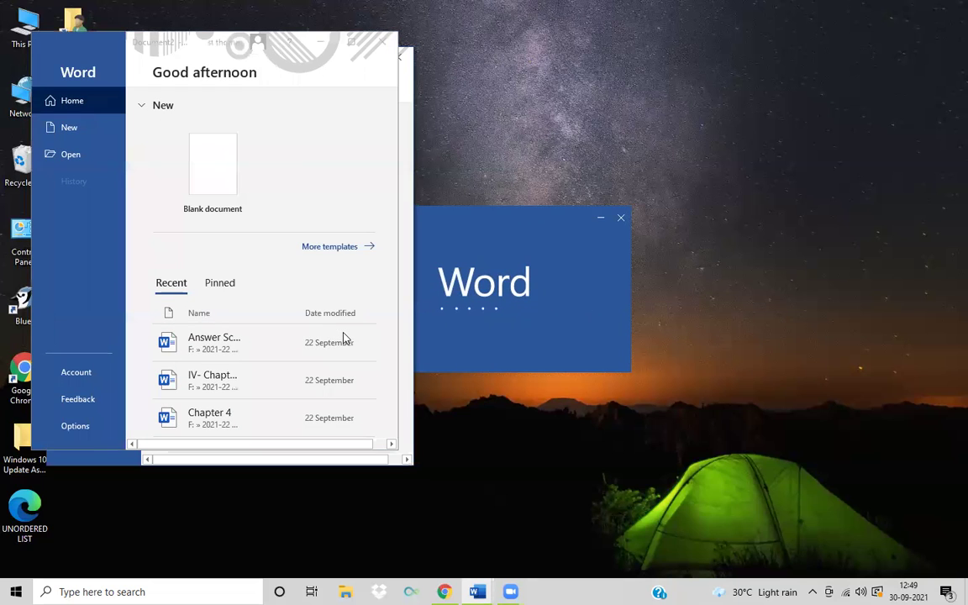
{"action": "left_click", "coordinate": [352, 42]}
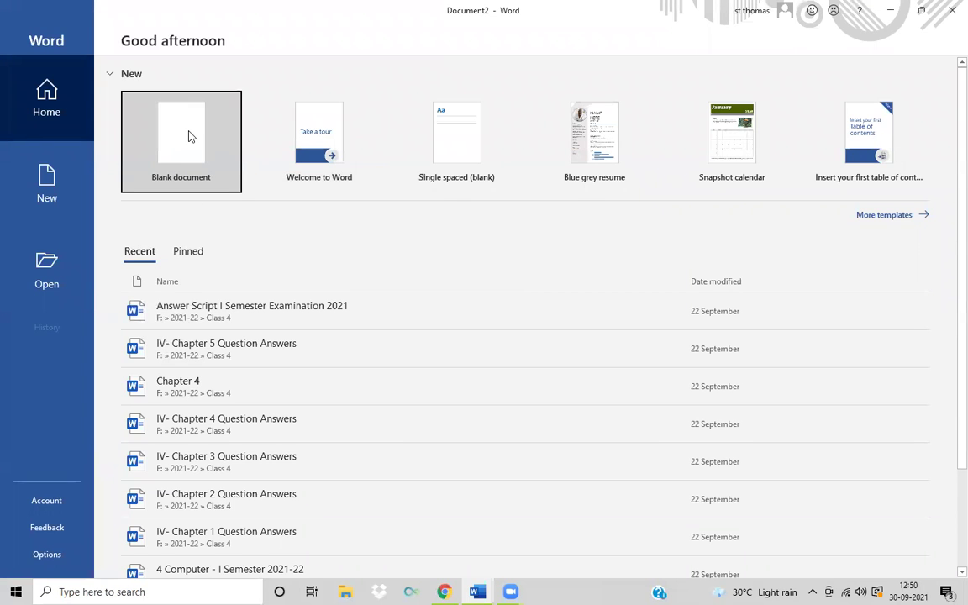
{"action": "left_click", "coordinate": [190, 136]}
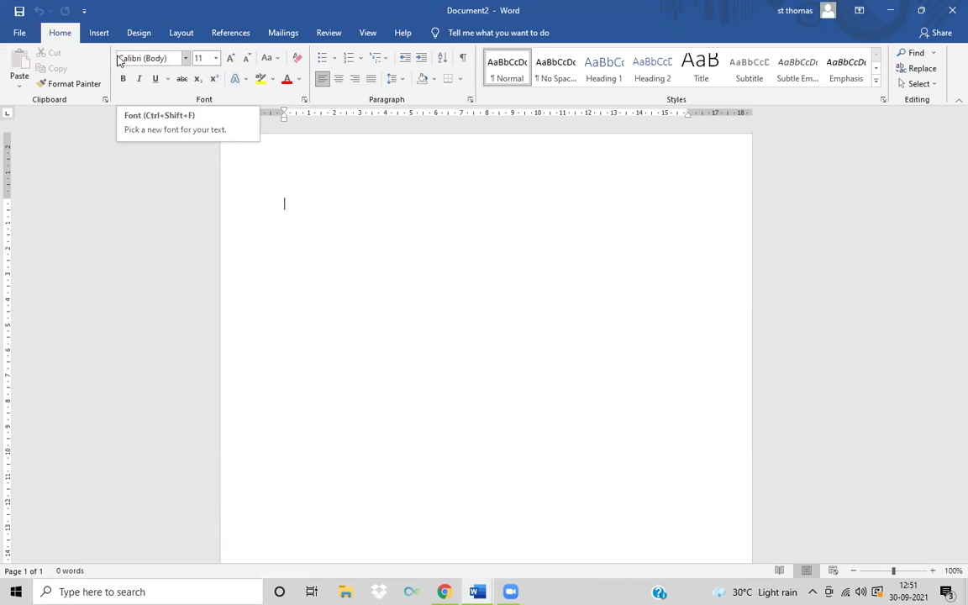
Look through the list of available fonts, down to the fonts beginning with L and M, without choosing one.
{"action": "left_click", "coordinate": [186, 61]}
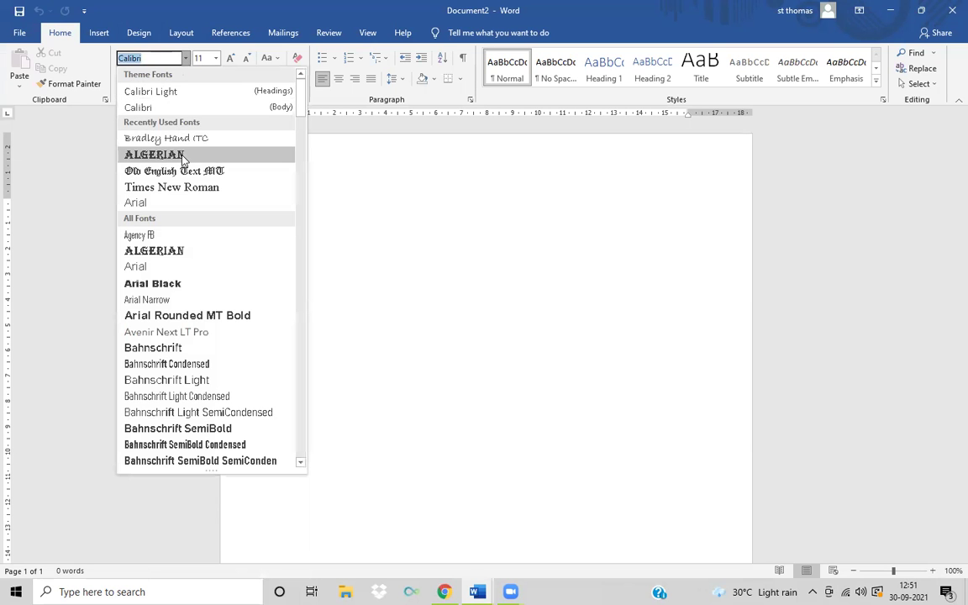
{"action": "scroll", "coordinate": [192, 370], "scroll_direction": "down", "scroll_amount": 1}
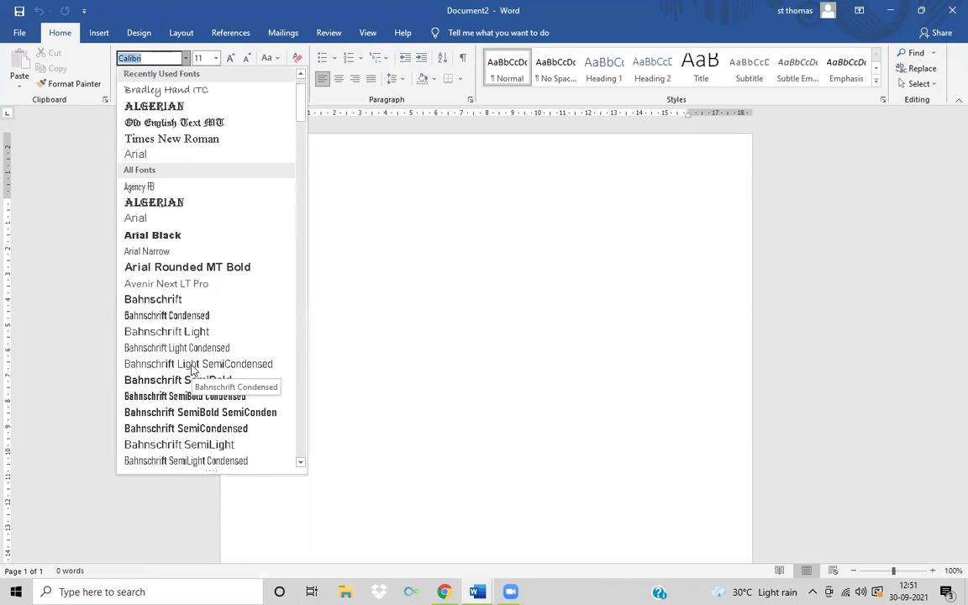
{"action": "scroll", "coordinate": [193, 374], "scroll_direction": "down", "scroll_amount": 3}
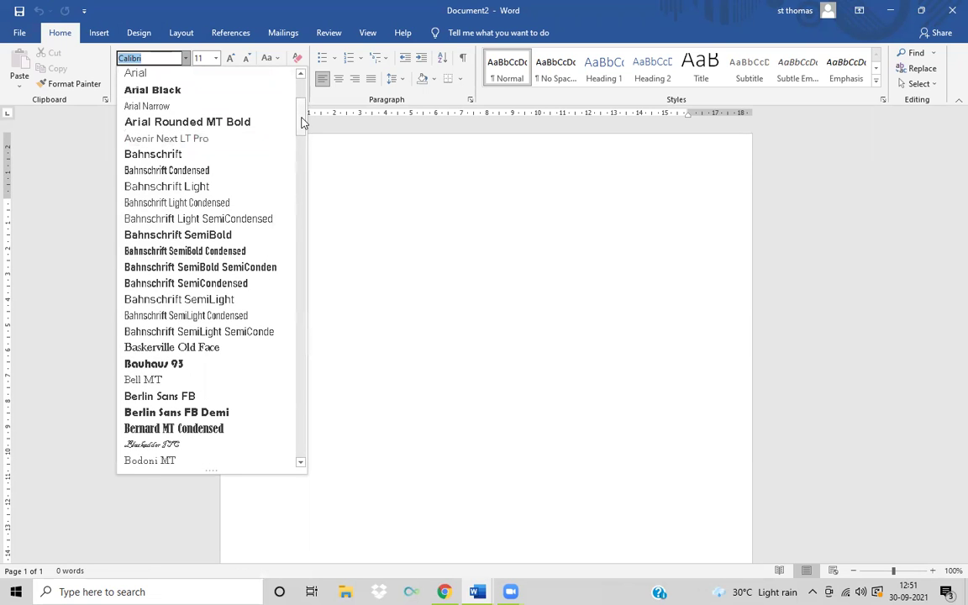
{"action": "left_click_drag", "start_coordinate": [303, 124], "coordinate": [310, 284]}
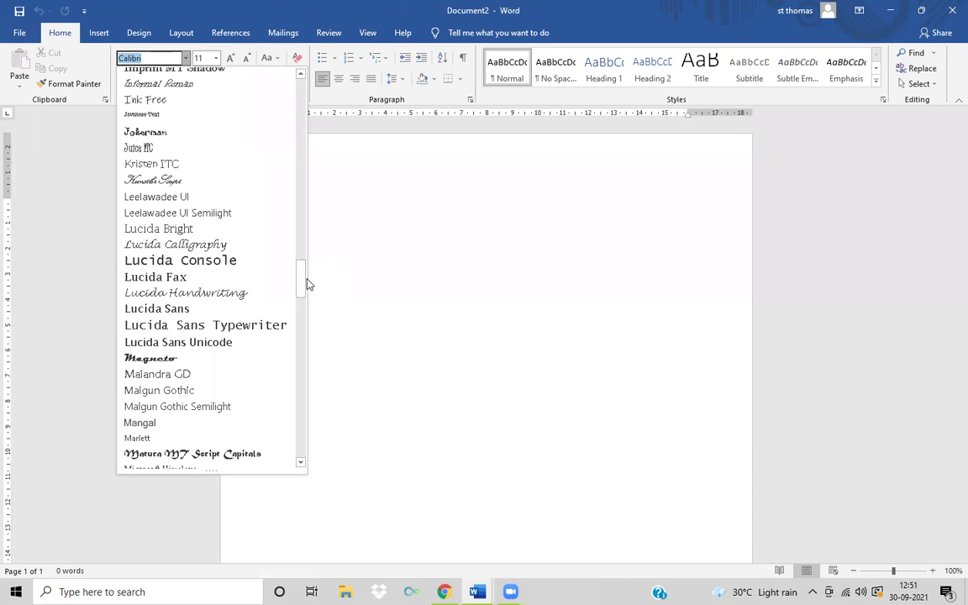
{"action": "left_click", "coordinate": [382, 262]}
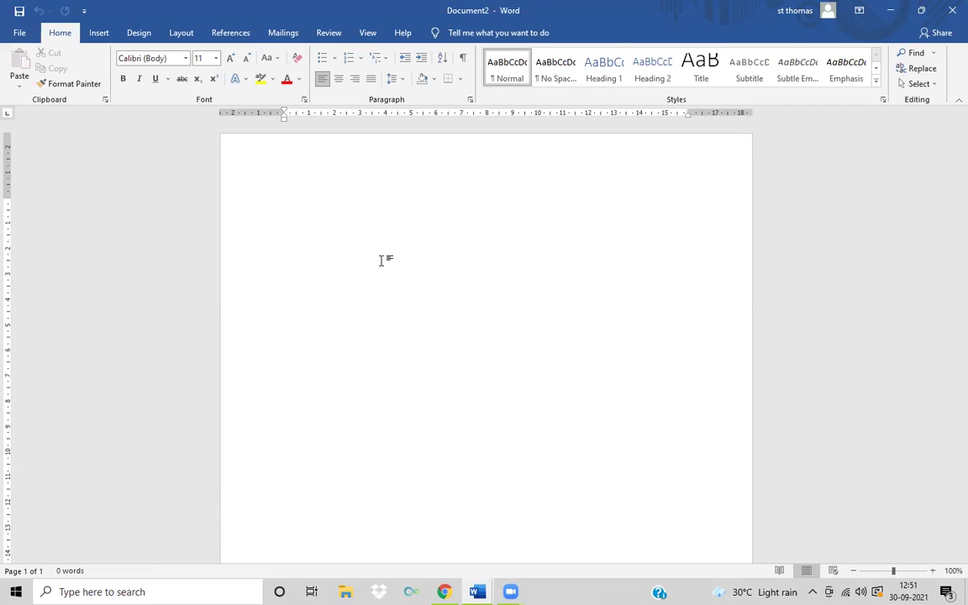
Enter the title "The Lion and the Mouse" on the first line of the document.
{"action": "type", "text": "Thge"}
{"action": "key", "text": "BackSpace"}
{"action": "key", "text": "BackSpace"}
{"action": "type", "text": "e Lion and the "}
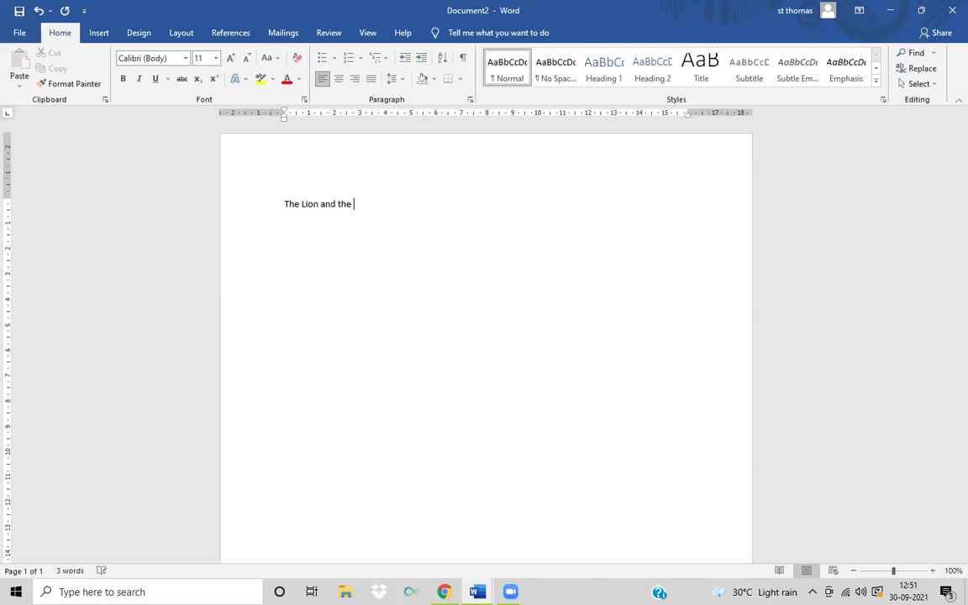
{"action": "type", "text": "Mouse"}
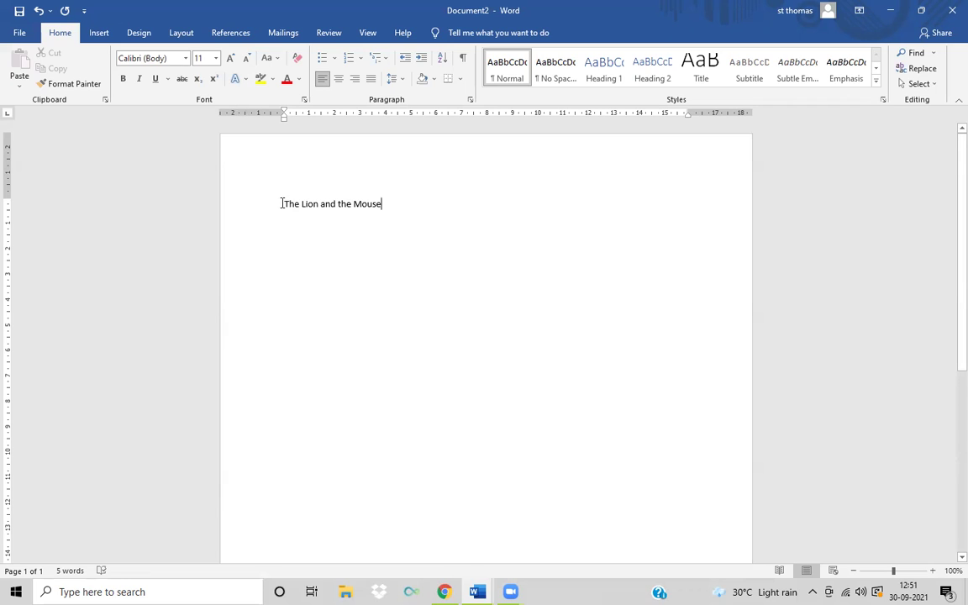
Select the whole title and change its font to Copperplate Gothic Bold.
{"action": "left_click_drag", "start_coordinate": [282, 203], "coordinate": [385, 209]}
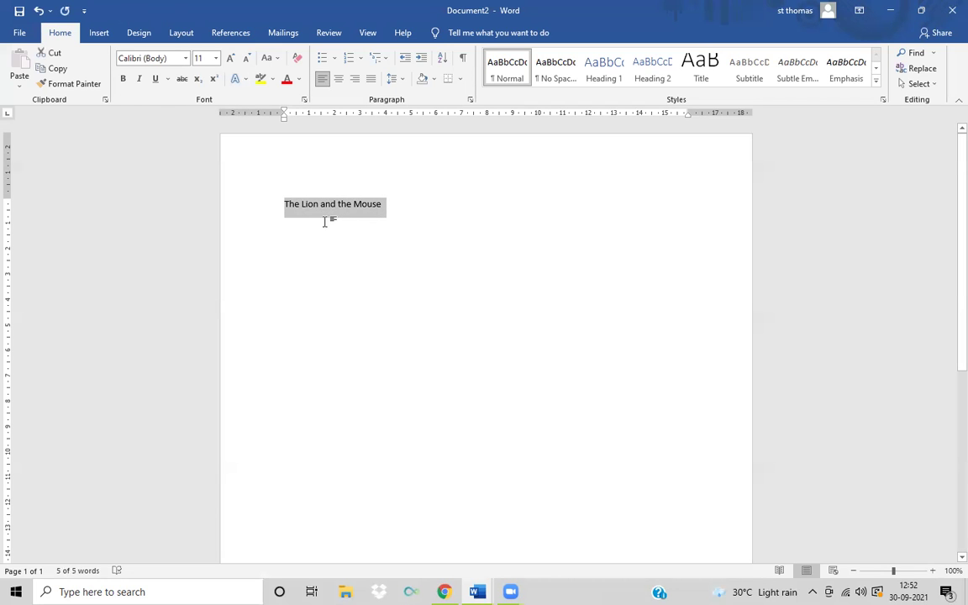
{"action": "left_click", "coordinate": [291, 213]}
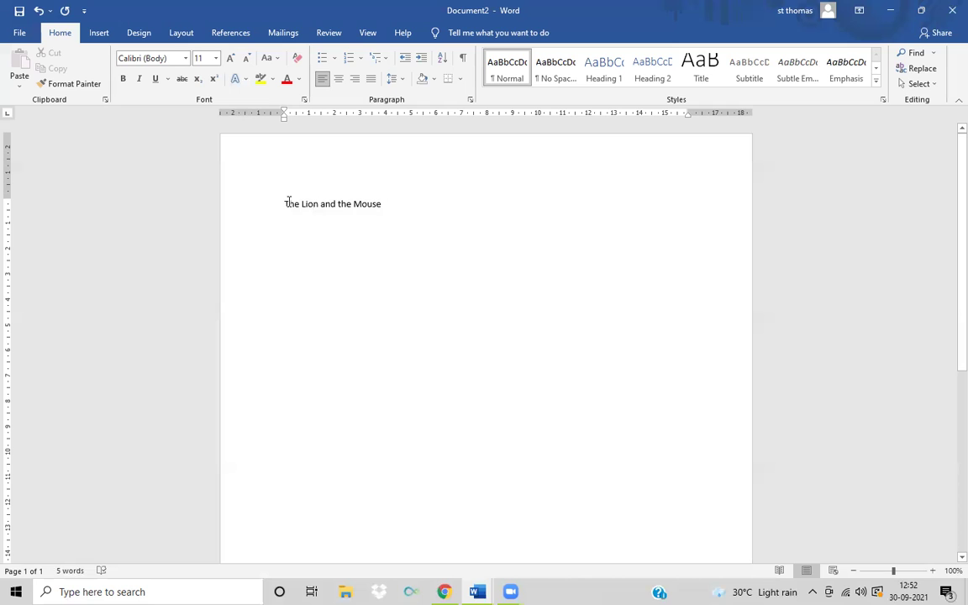
{"action": "left_click_drag", "start_coordinate": [288, 202], "coordinate": [363, 226]}
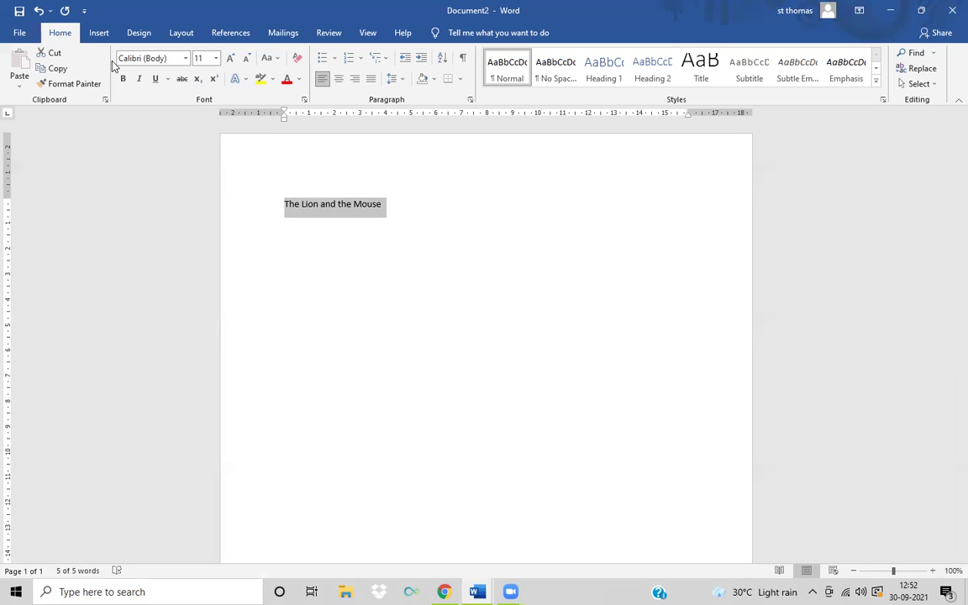
{"action": "left_click", "coordinate": [187, 59]}
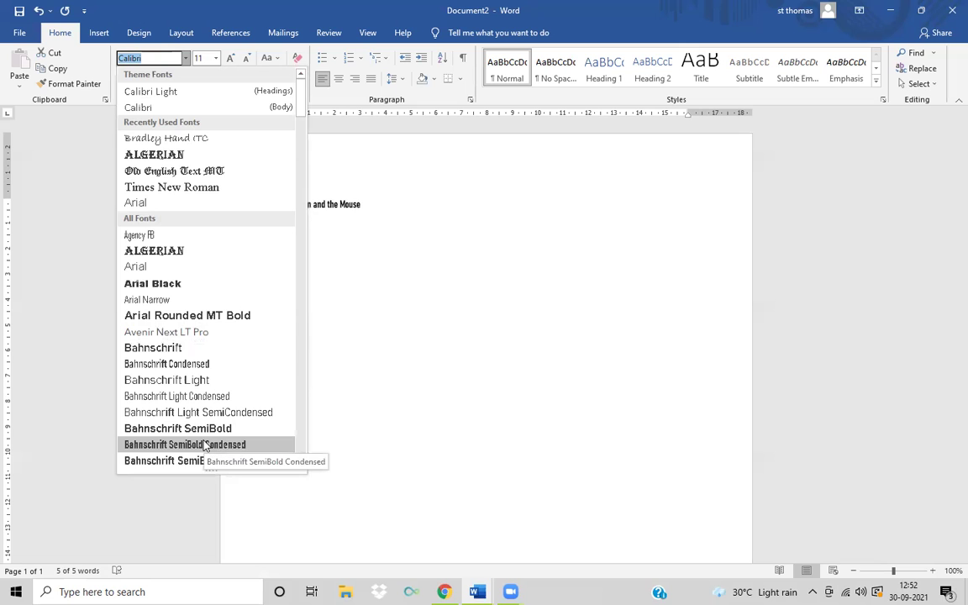
{"action": "scroll", "coordinate": [204, 446], "scroll_direction": "down", "scroll_amount": 6}
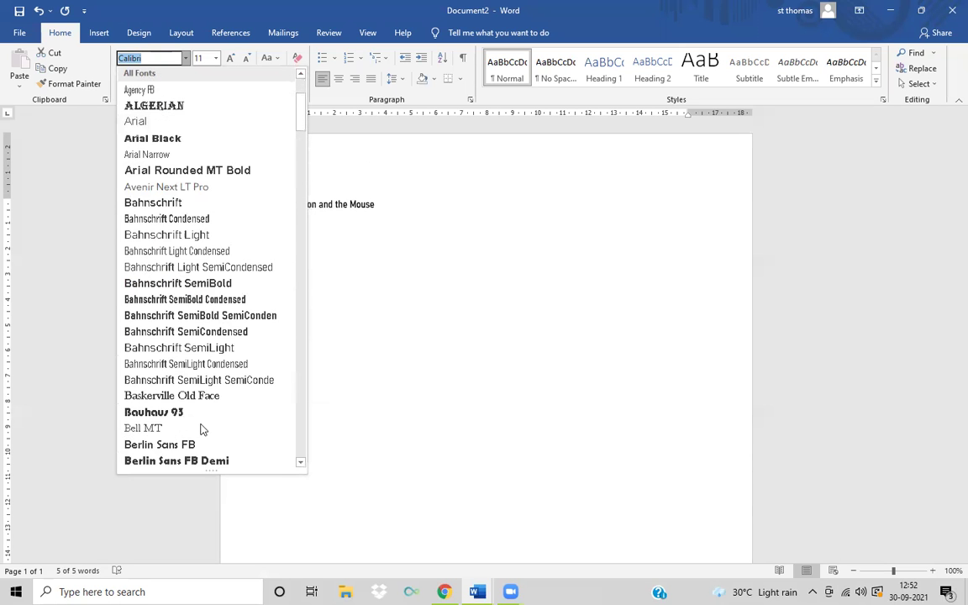
{"action": "scroll", "coordinate": [170, 368], "scroll_direction": "down", "scroll_amount": 5}
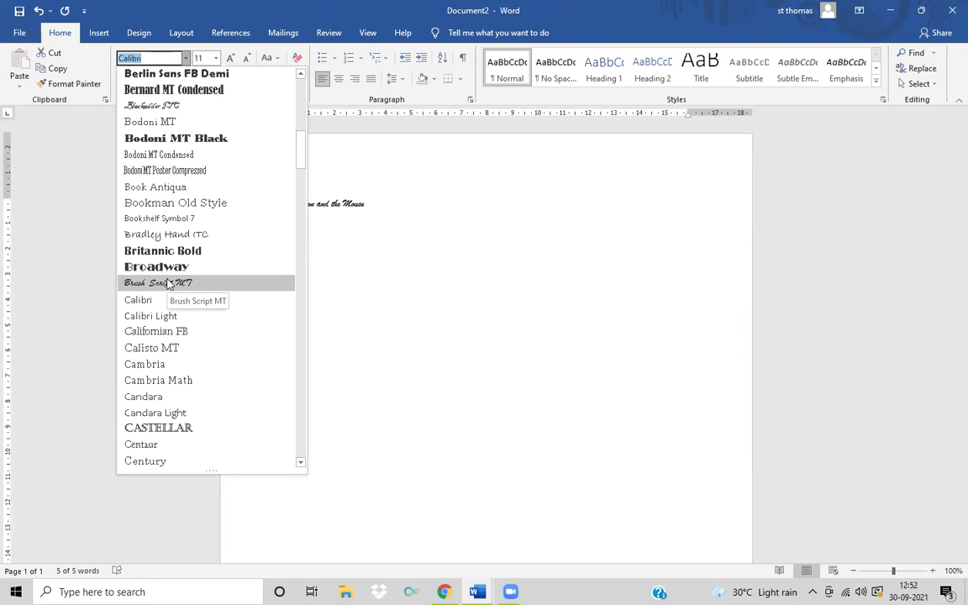
{"action": "scroll", "coordinate": [182, 378], "scroll_direction": "down", "scroll_amount": 6}
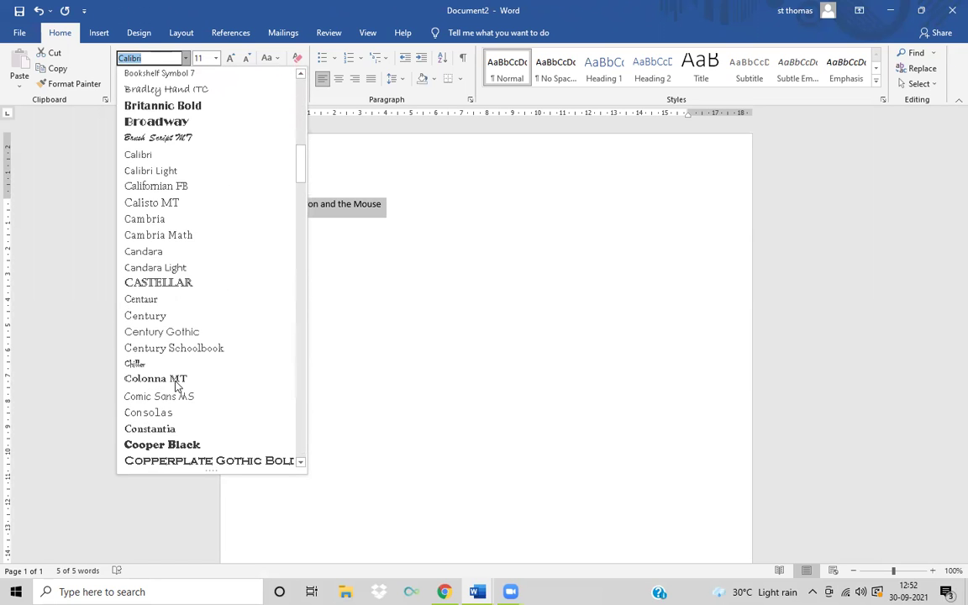
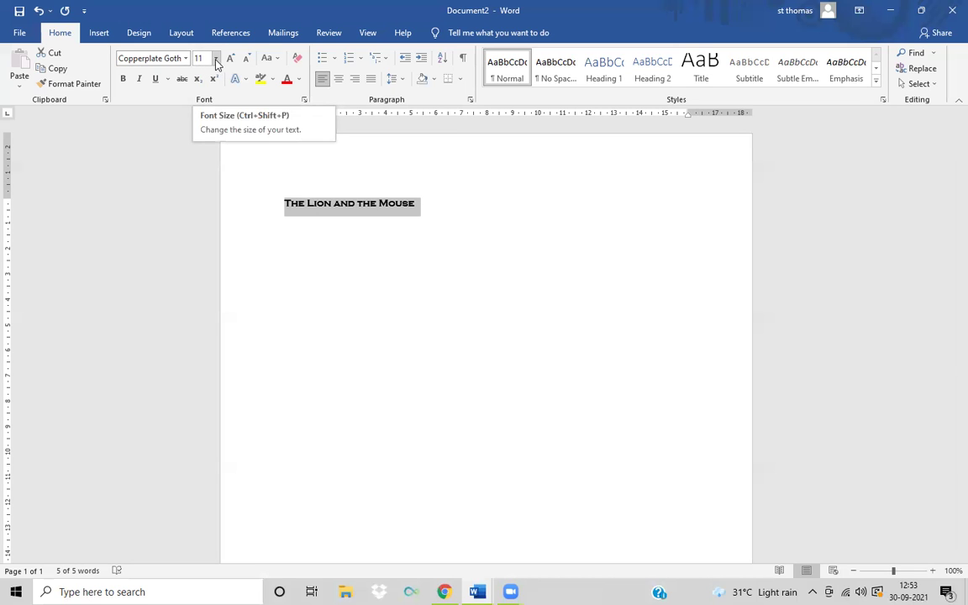
Reselect the title line and set its font size to 72.
{"action": "left_click", "coordinate": [315, 247]}
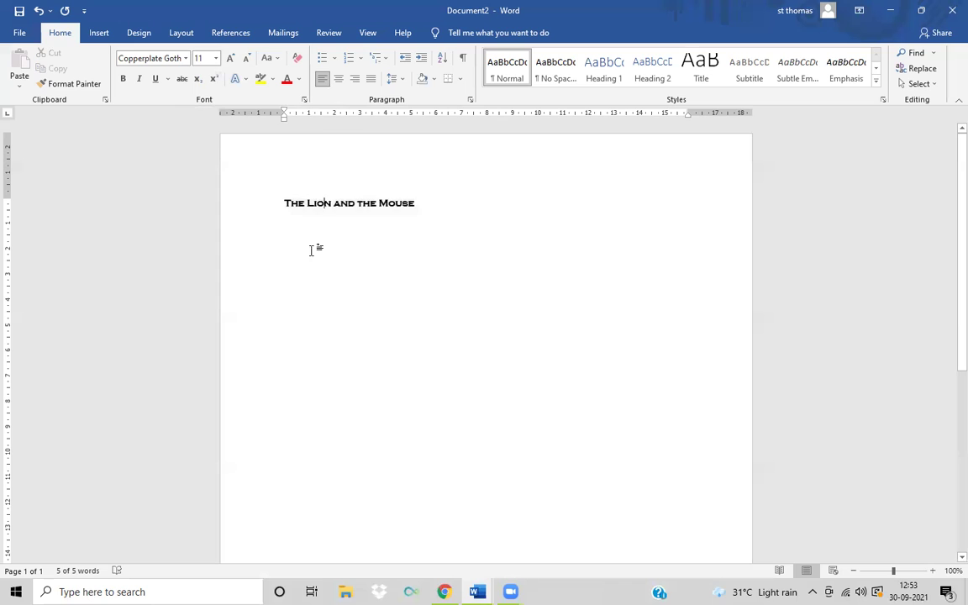
{"action": "left_click", "coordinate": [269, 210]}
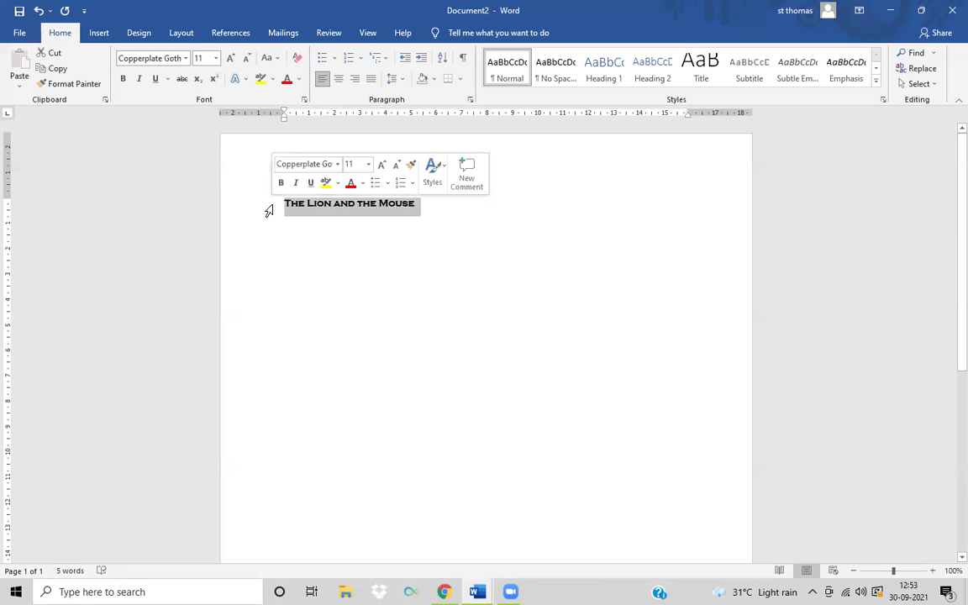
{"action": "left_click", "coordinate": [217, 63]}
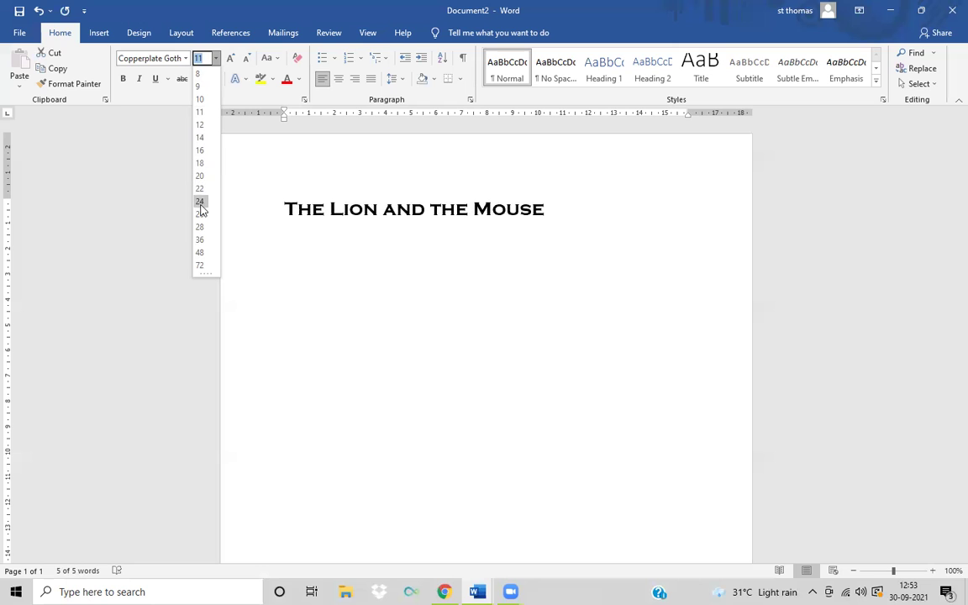
{"action": "left_click", "coordinate": [200, 266]}
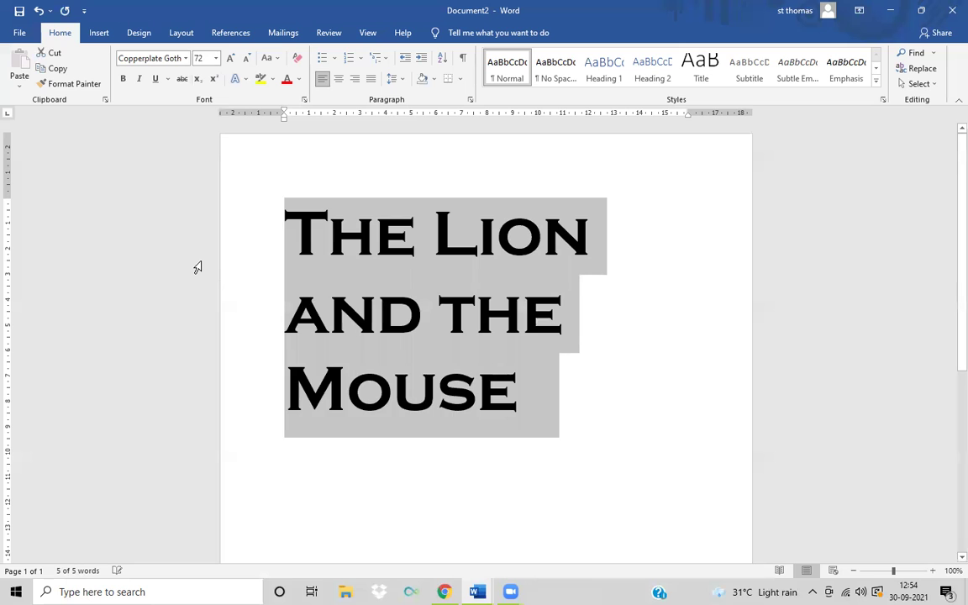
{"action": "left_click", "coordinate": [215, 58]}
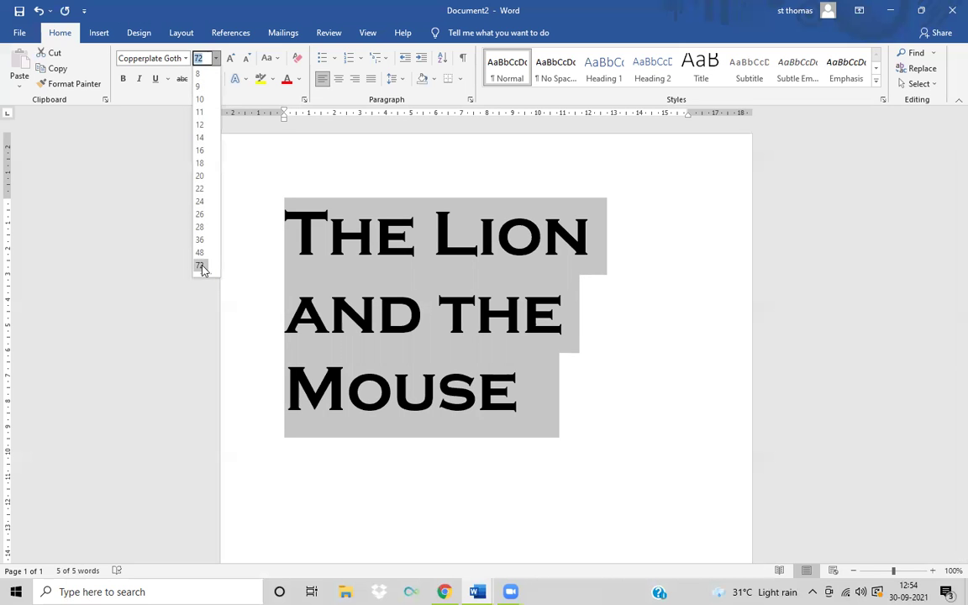
{"action": "left_click", "coordinate": [201, 267]}
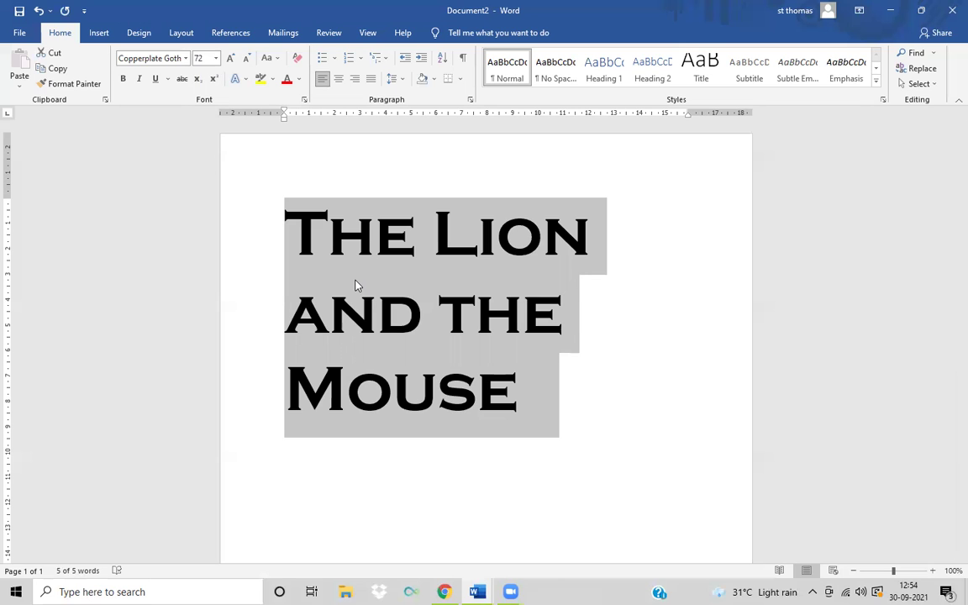
Set the selected title's font size to 26.
{"action": "left_click", "coordinate": [215, 58]}
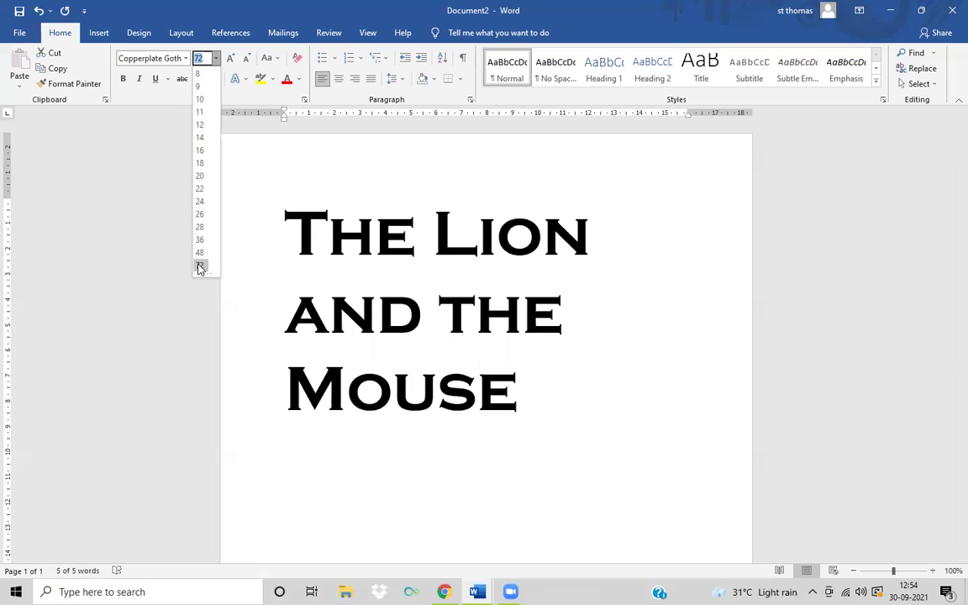
{"action": "left_click", "coordinate": [200, 215]}
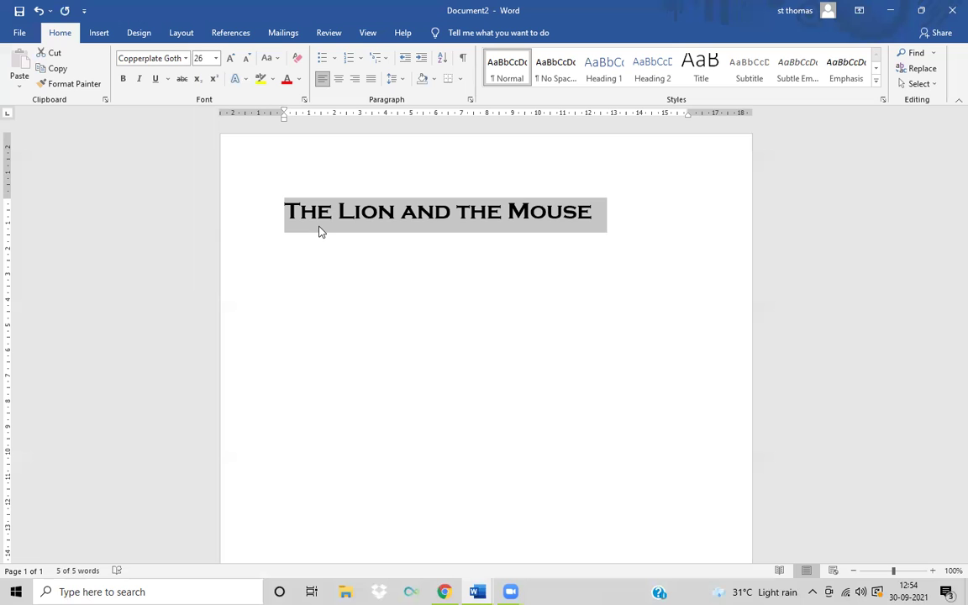
{"action": "left_click", "coordinate": [281, 209]}
{"action": "key", "text": "ctrl+shift+Right"}
{"action": "left_click_drag", "start_coordinate": [426, 212], "coordinate": [629, 220]}
{"action": "key", "text": "Delete"}
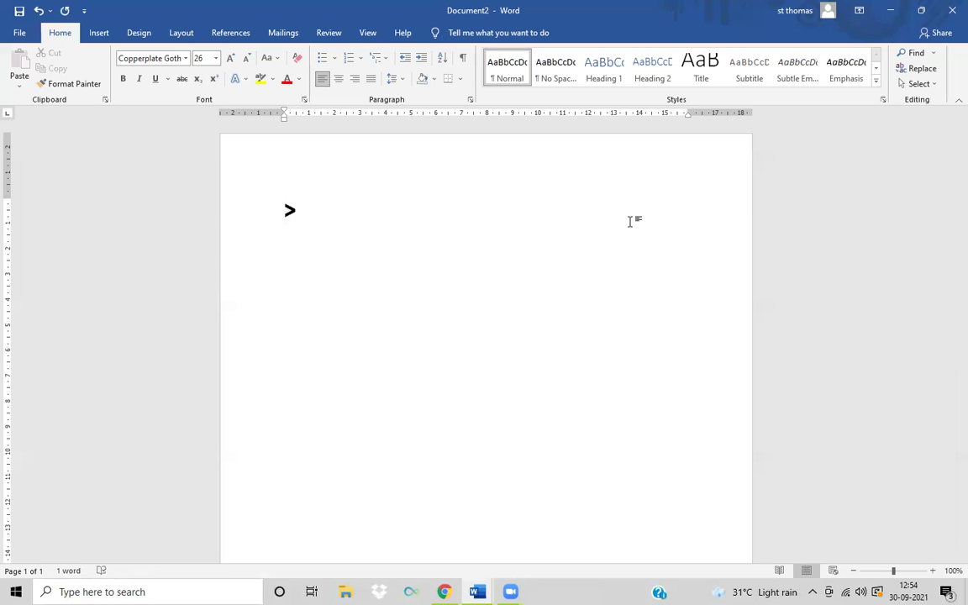
{"action": "type", "text": ">"}
{"action": "key", "text": "ctrl+z"}
{"action": "key", "text": "ctrl+z"}
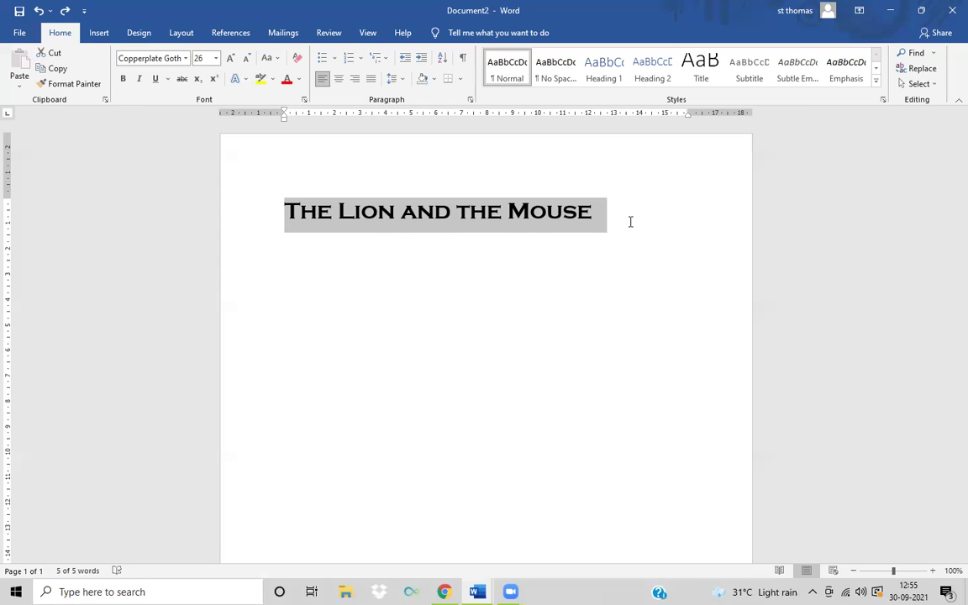
Reduce the selected title's font size one point at a time down to 19.
{"action": "key", "text": "ctrl+bracketleft"}
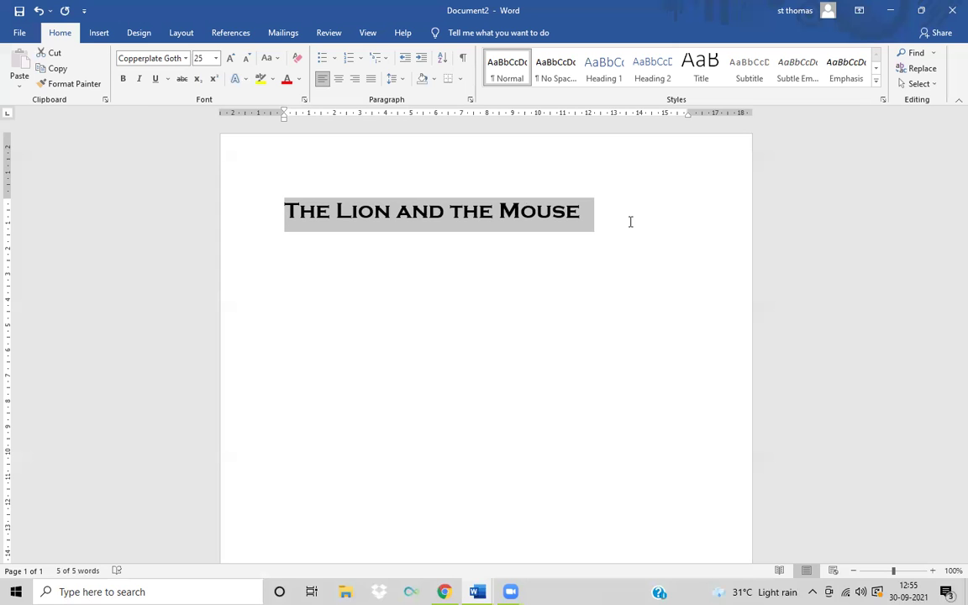
{"action": "key", "text": "ctrl+bracketleft"}
{"action": "key", "text": "ctrl+bracketleft"}
{"action": "key", "text": "ctrl+bracketleft"}
{"action": "key", "text": "ctrl+bracketleft"}
{"action": "key", "text": "ctrl+bracketleft"}
{"action": "key", "text": "ctrl+bracketleft"}
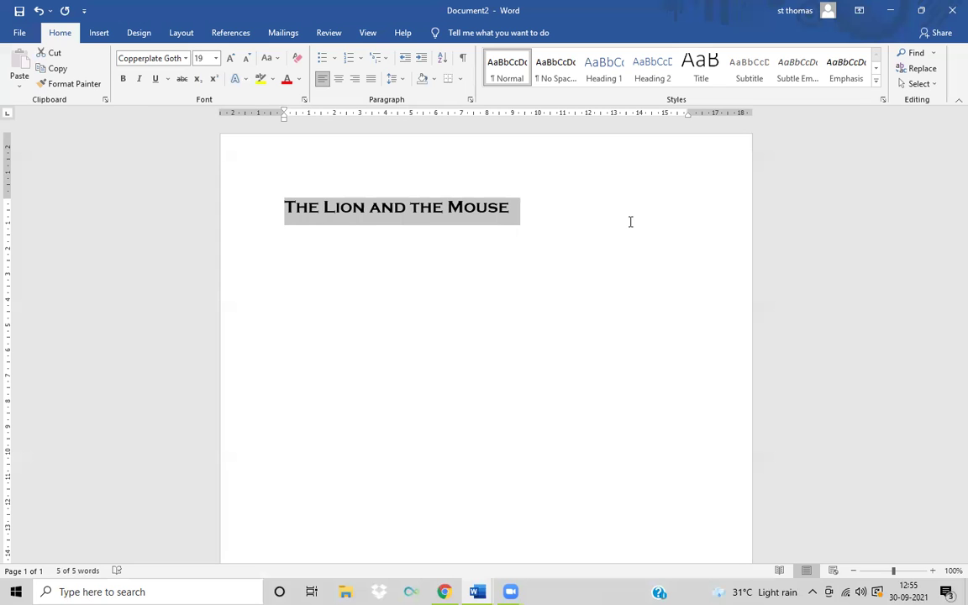
Increase the selected title's font size one point at a time up to 33.
{"action": "key", "text": "ctrl+bracketright"}
{"action": "key", "text": "ctrl+bracketright"}
{"action": "key", "text": "ctrl+bracketright"}
{"action": "key", "text": "ctrl+bracketright"}
{"action": "key", "text": "ctrl+bracketright"}
{"action": "key", "text": "ctrl+bracketright"}
{"action": "key", "text": "ctrl+bracketright"}
{"action": "key", "text": "ctrl+bracketright"}
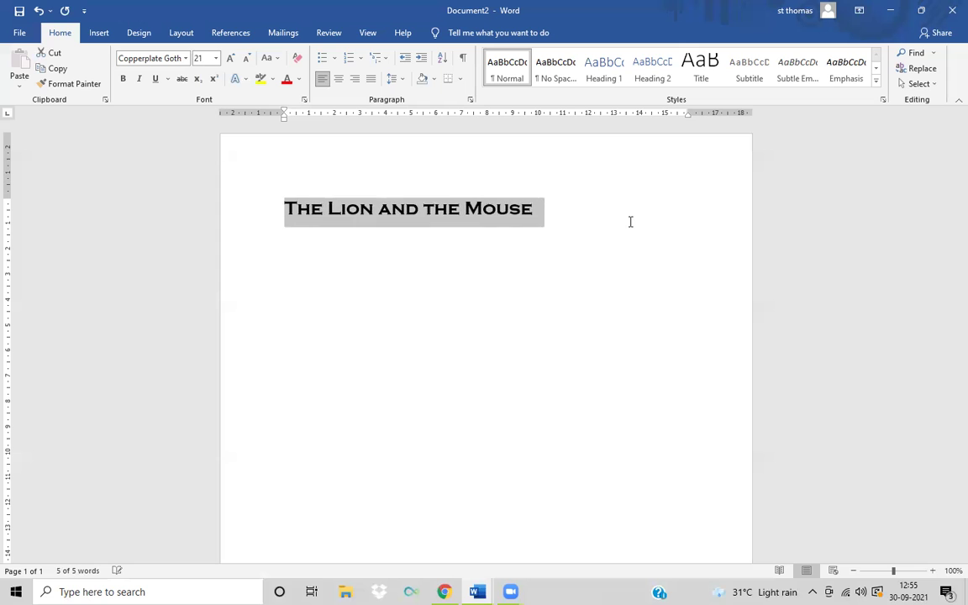
{"action": "key", "text": "ctrl+bracketright"}
{"action": "key", "text": "ctrl+bracketright"}
{"action": "key", "text": "ctrl+bracketright"}
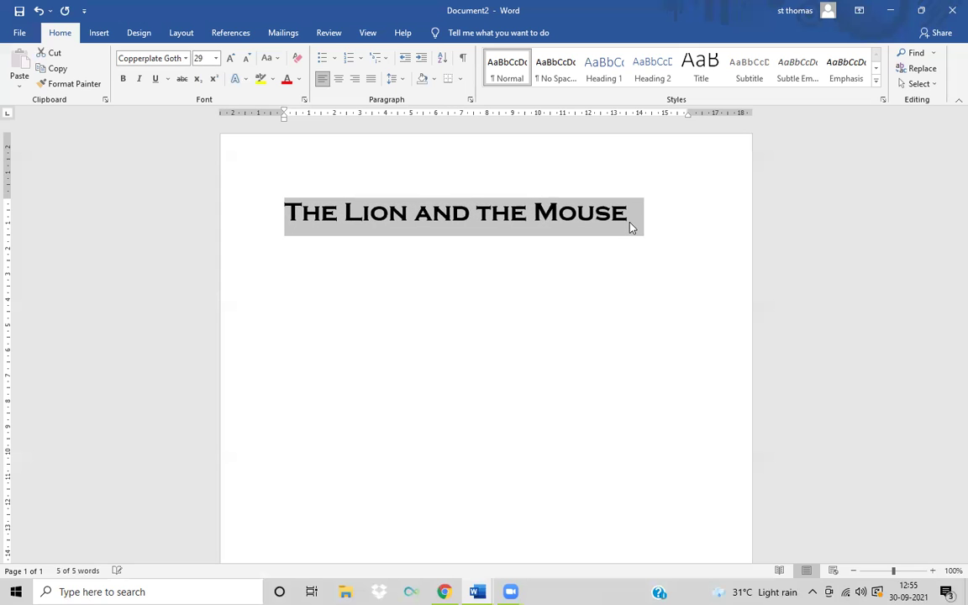
{"action": "key", "text": "ctrl+bracketright"}
{"action": "key", "text": "ctrl+bracketright"}
{"action": "key", "text": "ctrl+bracketright"}
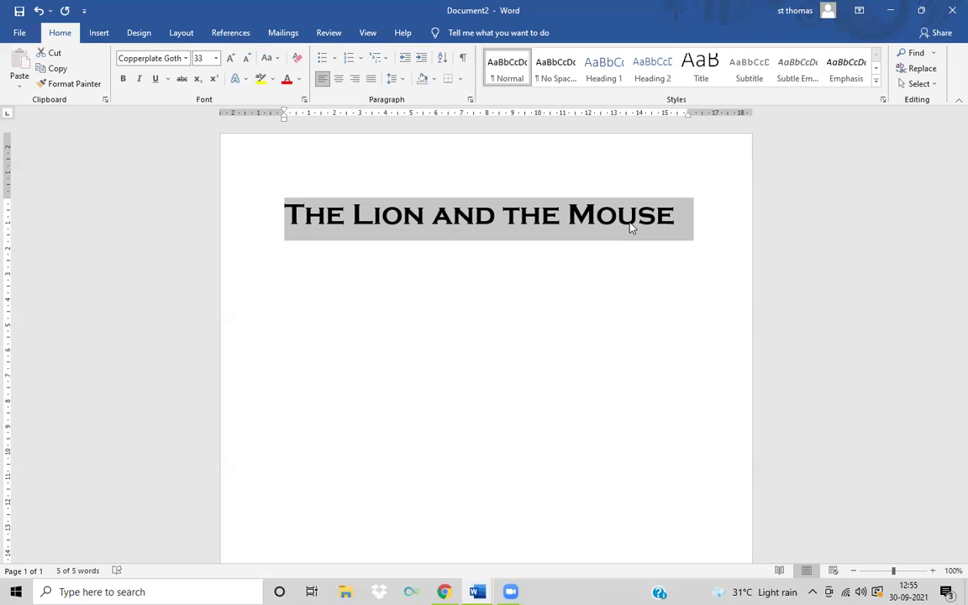
Set the selected title's font size to the custom value 35, and change it to the preset size 36.
{"action": "left_click", "coordinate": [217, 59]}
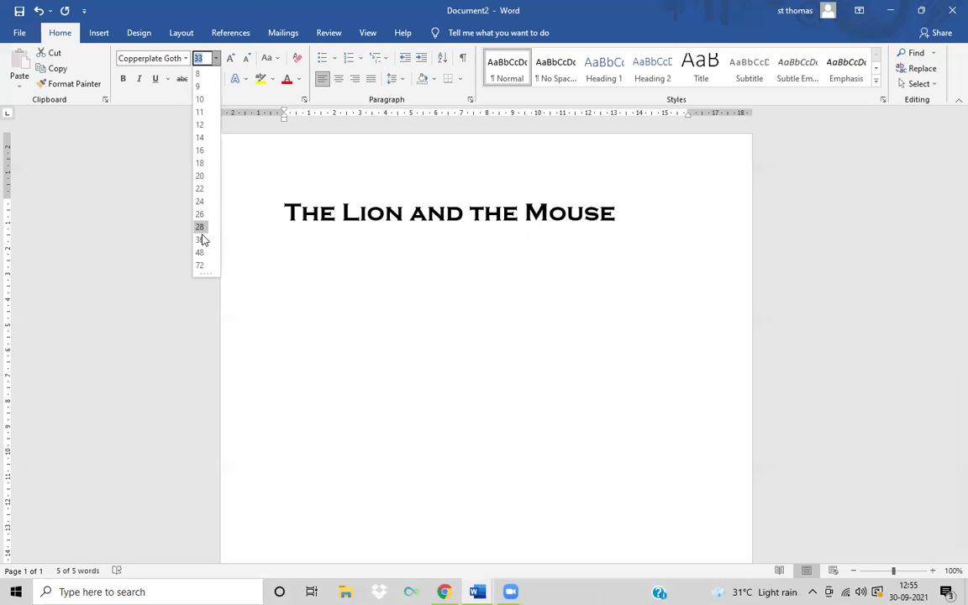
{"action": "key", "text": "Escape"}
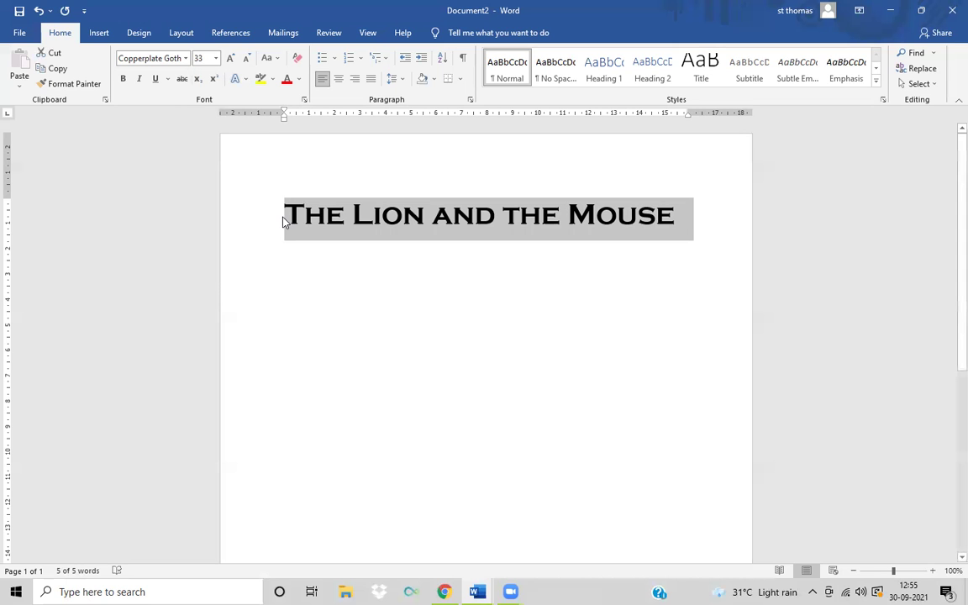
{"action": "left_click", "coordinate": [204, 59]}
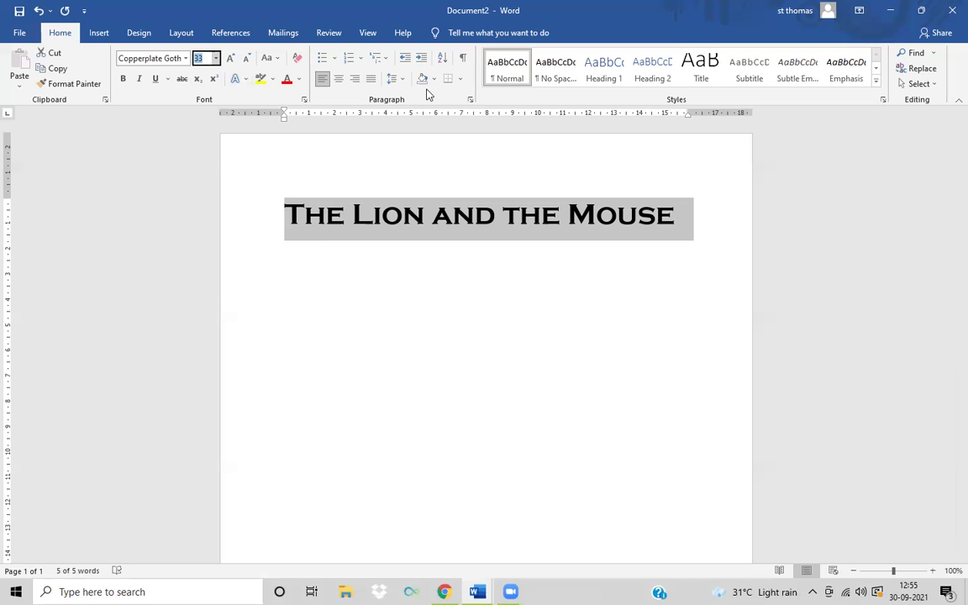
{"action": "type", "text": "35"}
{"action": "key", "text": "Return"}
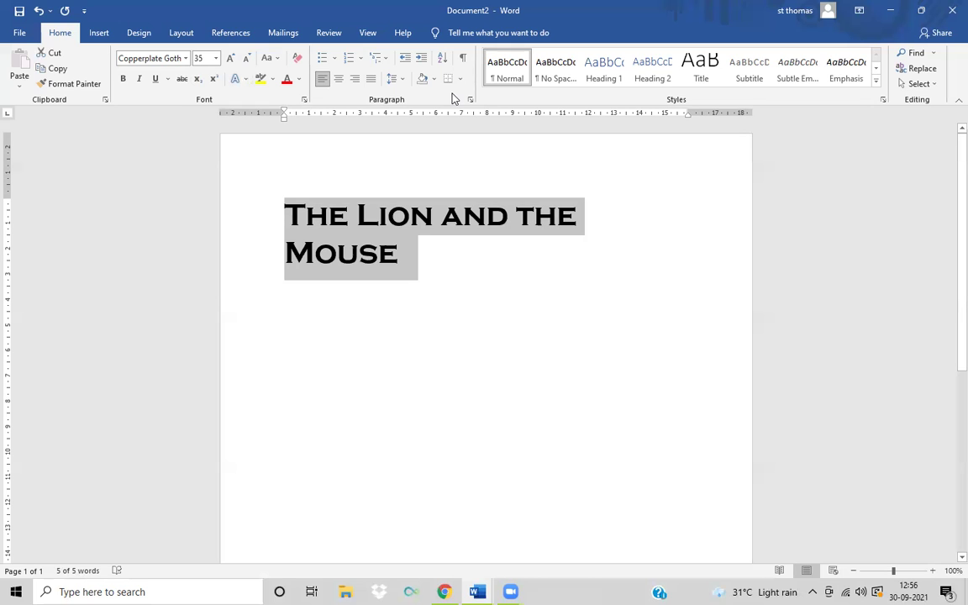
{"action": "left_click", "coordinate": [216, 58]}
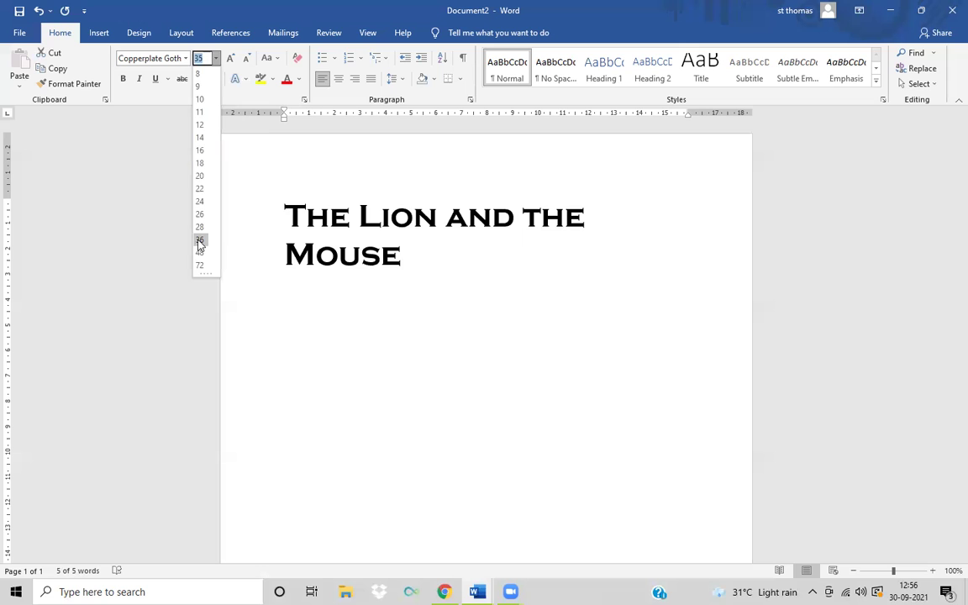
{"action": "left_click", "coordinate": [200, 243]}
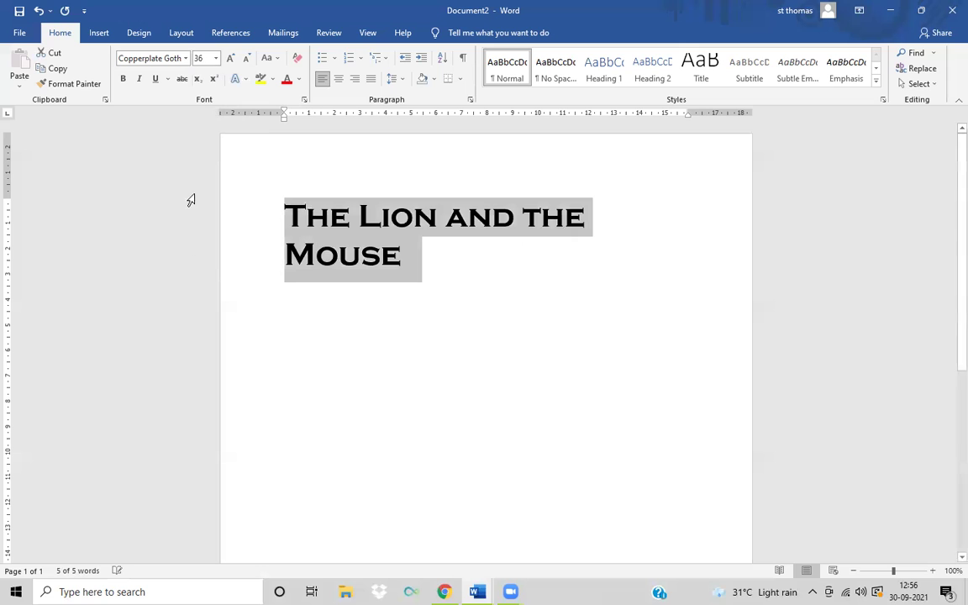
Set the selected title's font size to the custom value 40.
{"action": "left_click", "coordinate": [215, 58]}
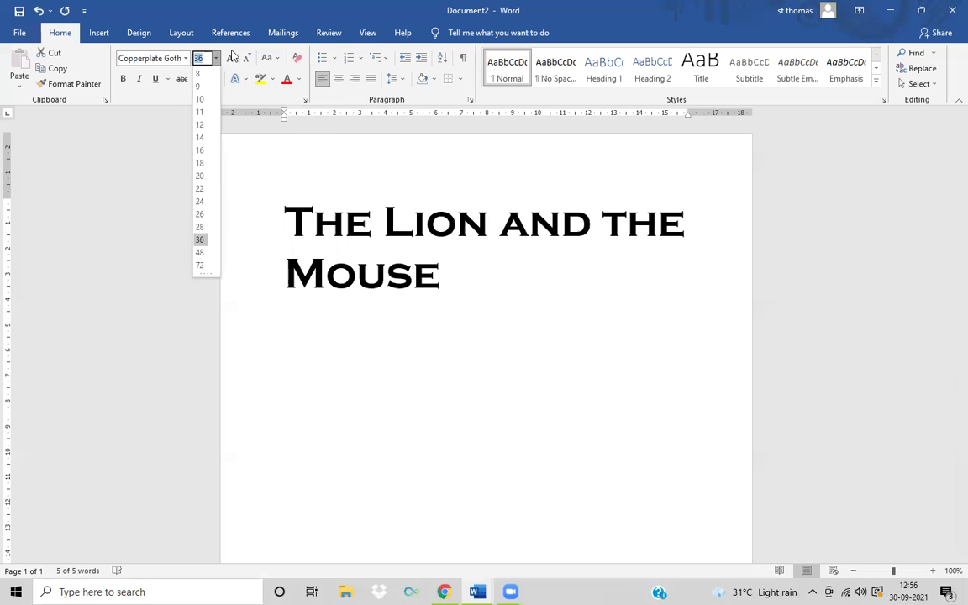
{"action": "key", "text": "BackSpace"}
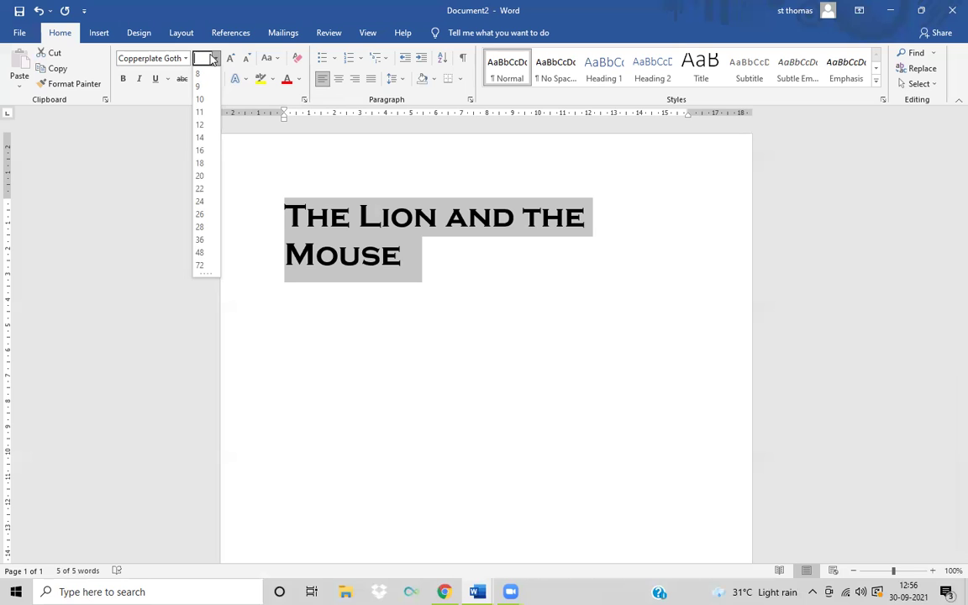
{"action": "type", "text": "40"}
{"action": "key", "text": "Return"}
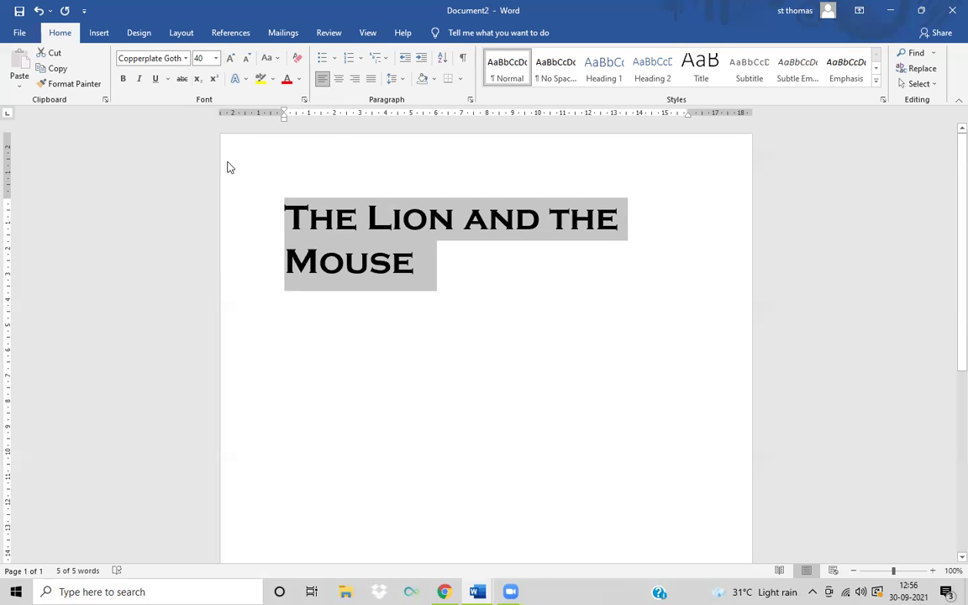